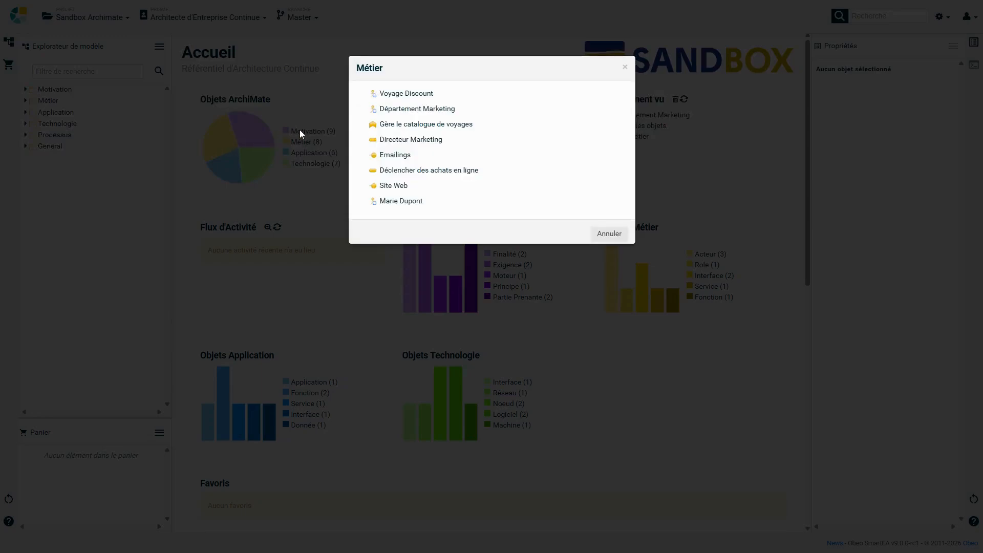
# Open the Département Marketing object and display its Compose and Regroupe references in the relationship graph
pyautogui.click(400, 109)
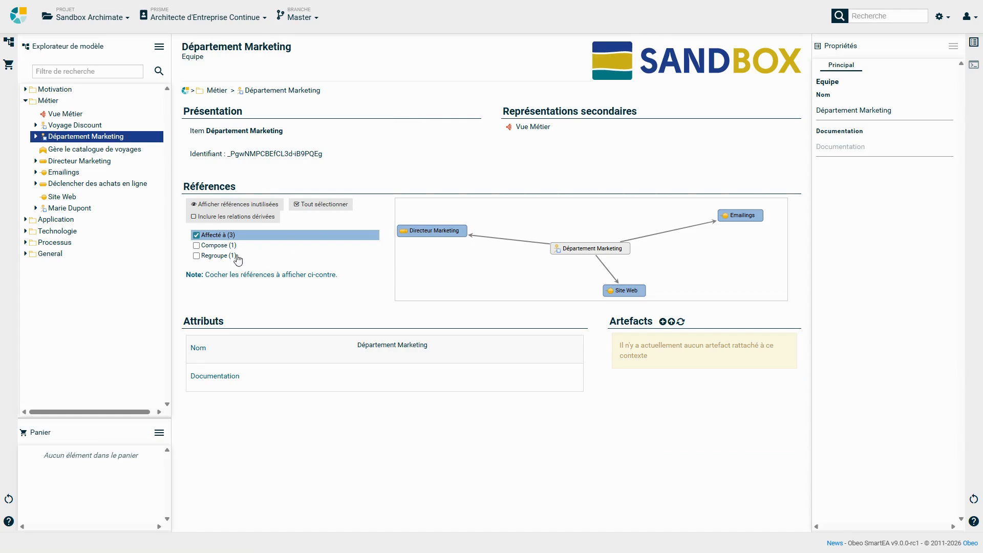
pyautogui.click(196, 246)
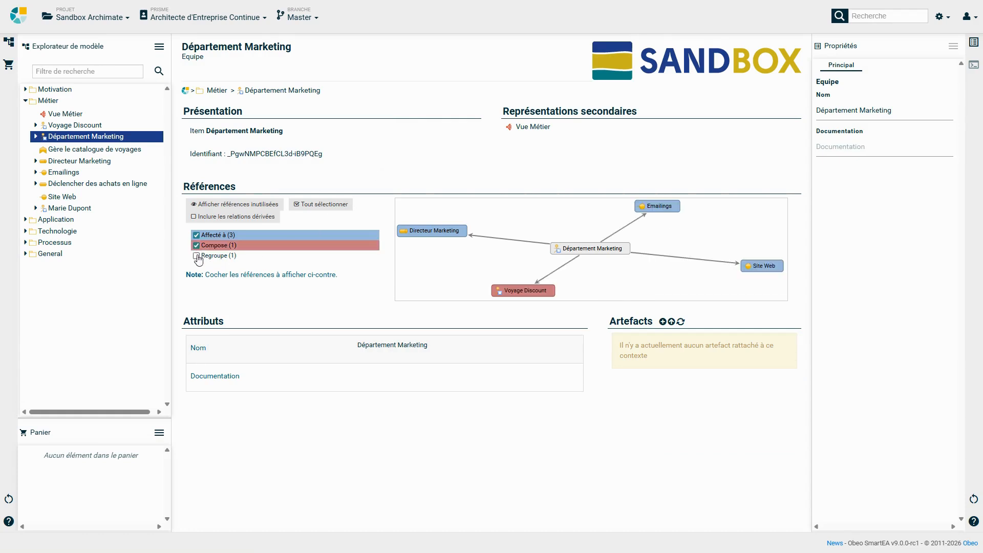
pyautogui.click(197, 256)
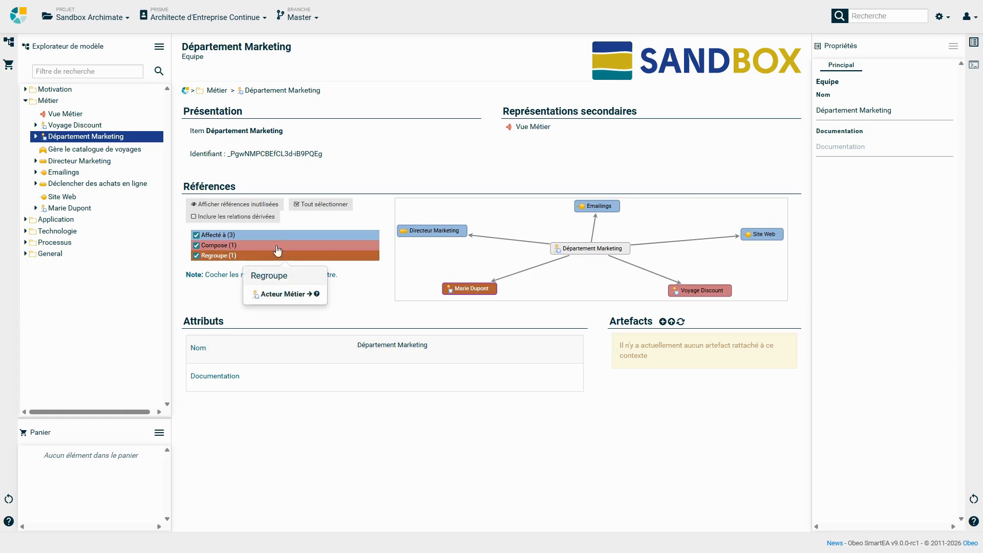
# Open the Vue Métier diagram linked to Département Marketing and put it into editing mode
pyautogui.click(532, 129)
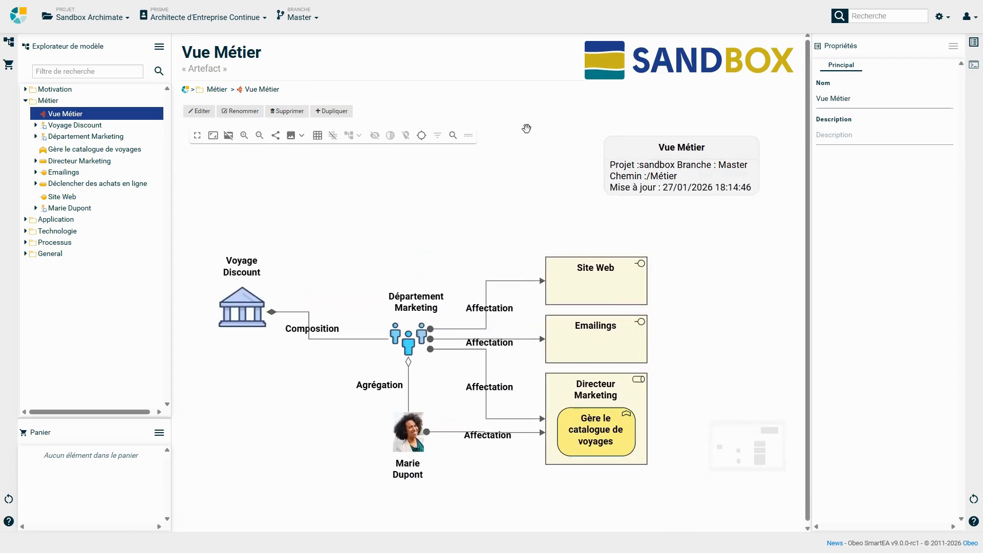
pyautogui.click(198, 112)
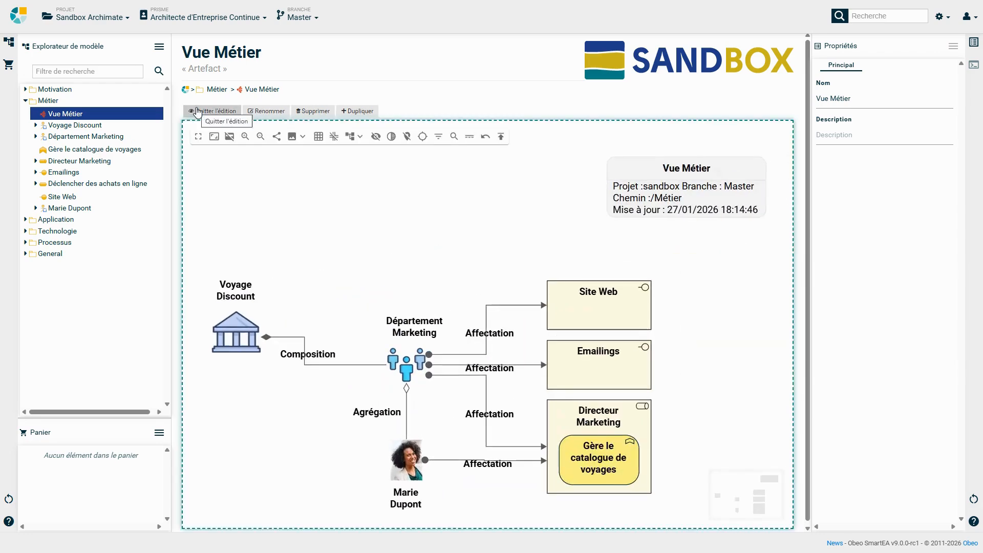
pyautogui.moveTo(325, 256); pyautogui.dragTo(330, 147)
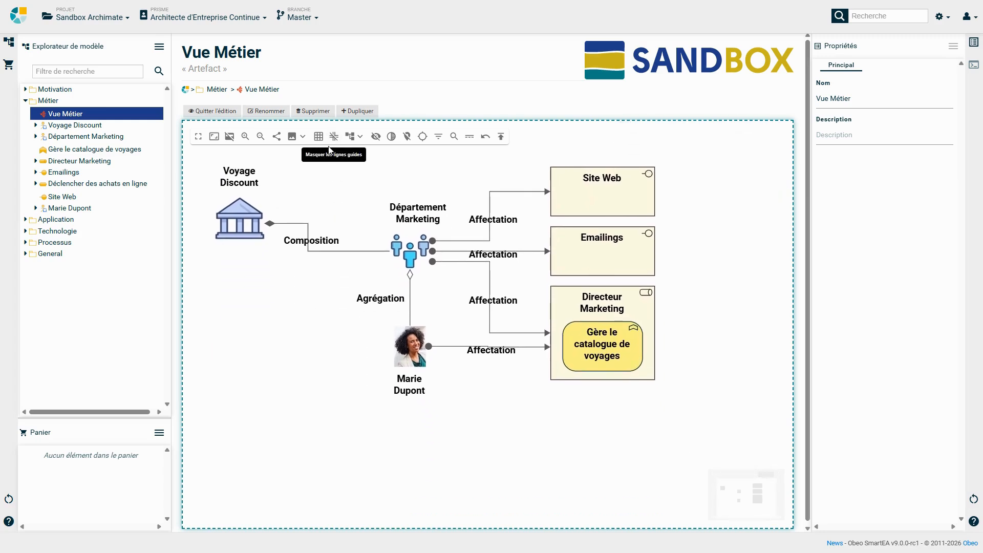
# Add an Equipe (Acteur Métier) to the diagram, shrink it to the size of the existing team and place it below the person's portrait
pyautogui.click(255, 288)
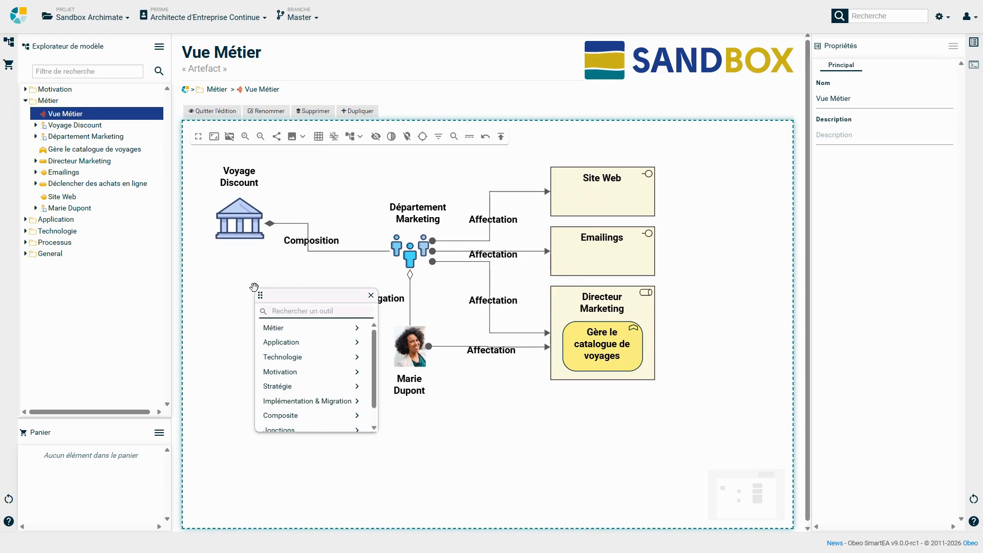
pyautogui.click(280, 331)
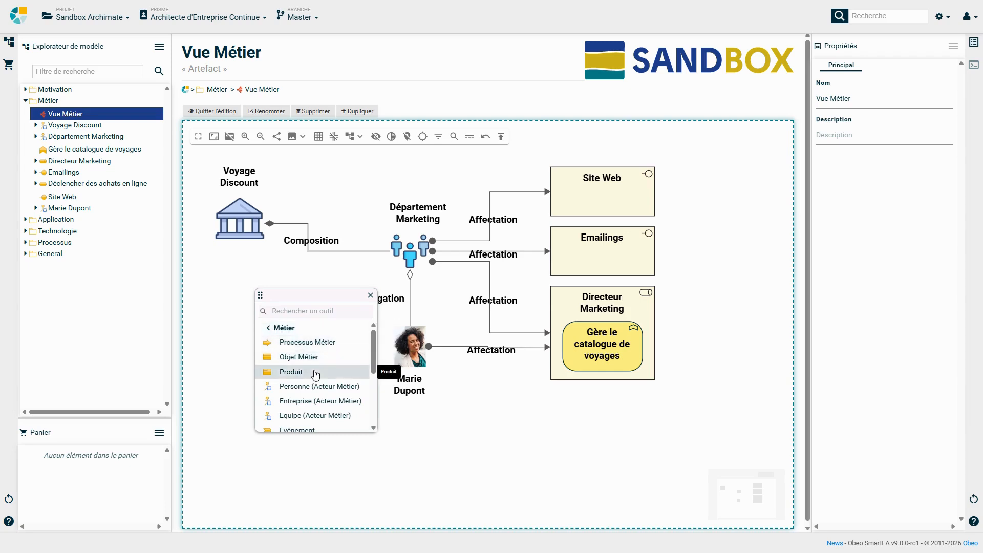
pyautogui.scroll(-2, 315, 375)
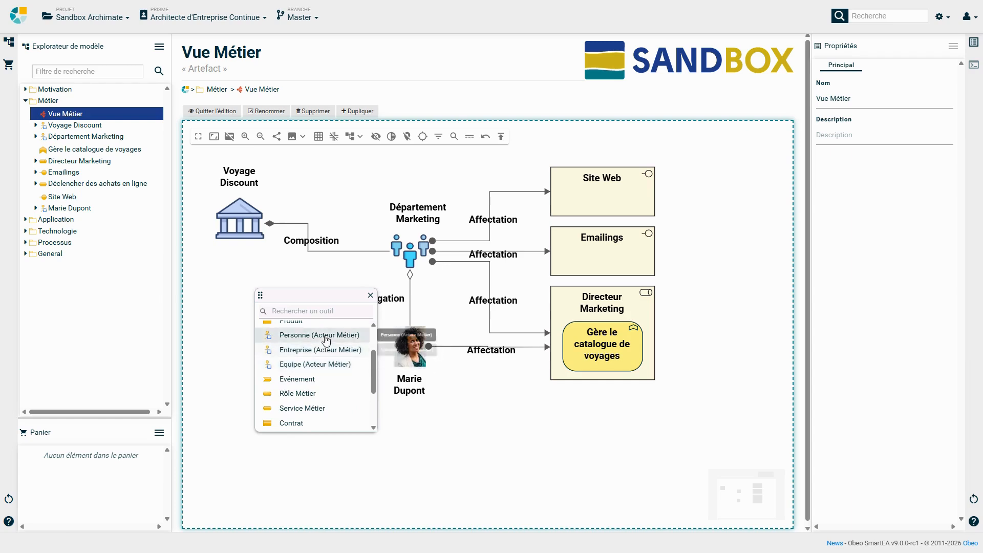
pyautogui.click(323, 364)
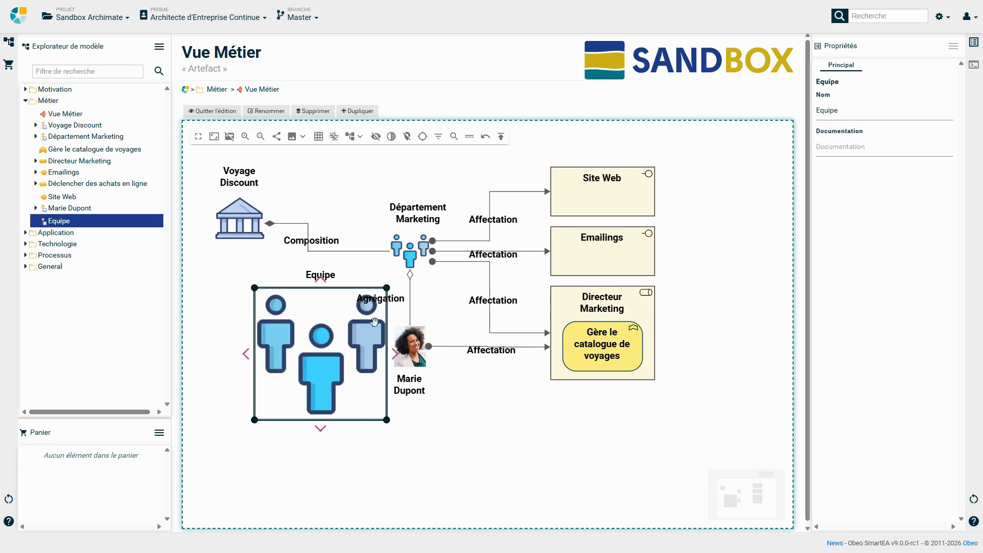
pyautogui.moveTo(387, 288); pyautogui.dragTo(414, 446)
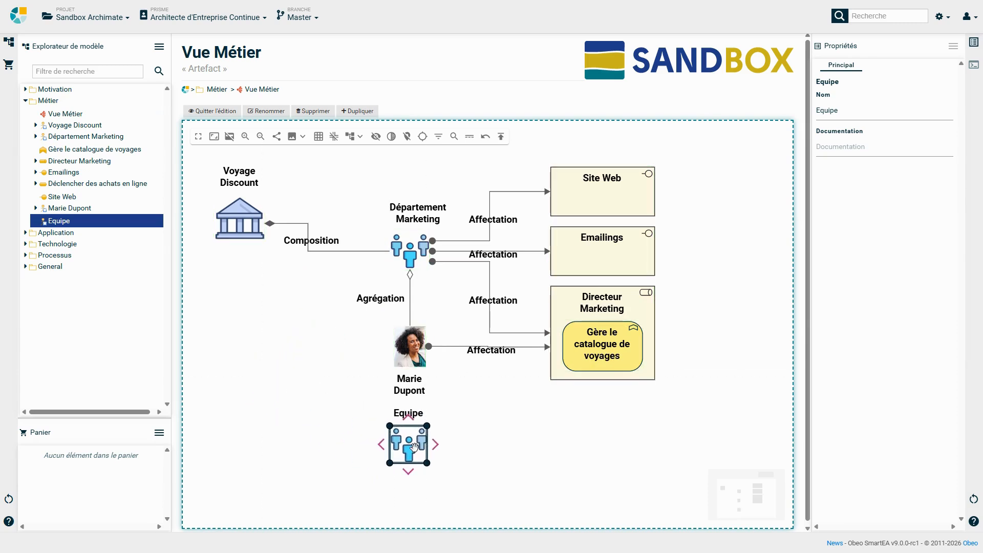
# Name the new team "Département Commercial" and shift it slightly lower, clear of the portrait's label
pyautogui.write('Départ')
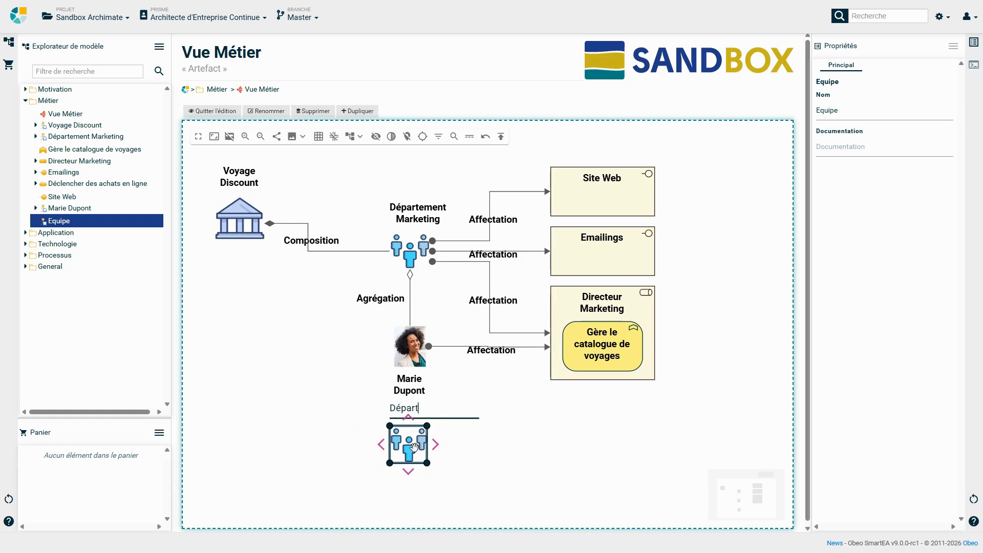
pyautogui.write('ement Commerc')
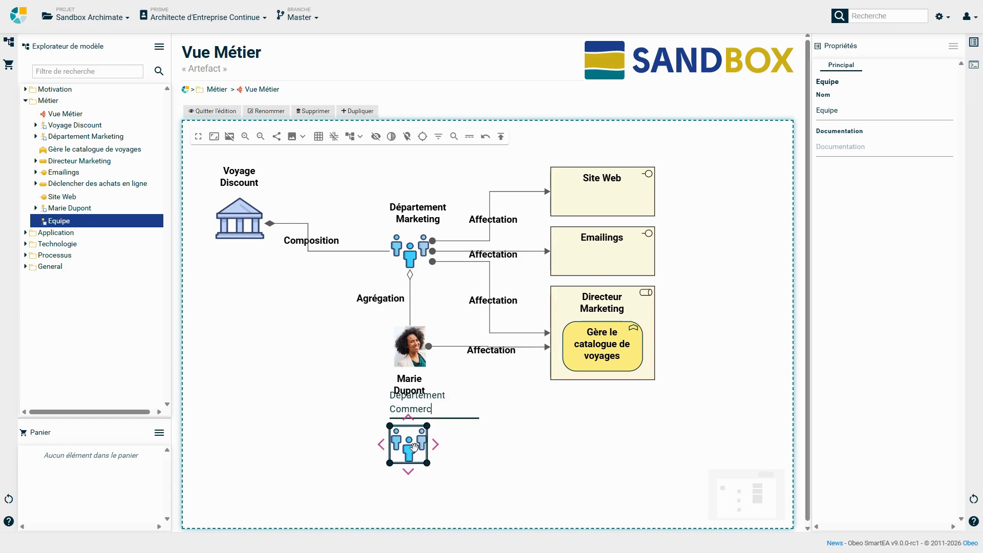
pyautogui.press('Return')
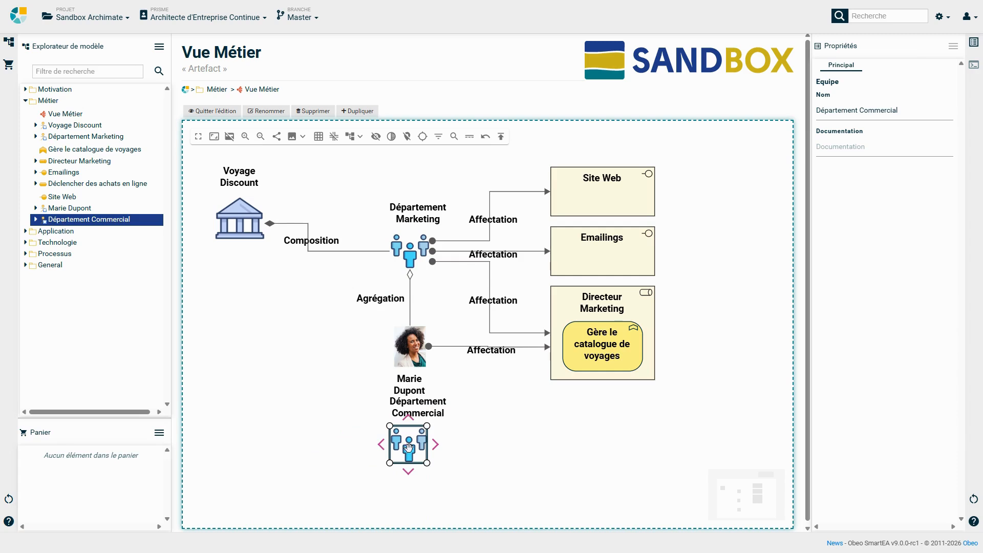
pyautogui.moveTo(409, 449); pyautogui.dragTo(413, 466)
# Add a Rôle Métier named "Directeur Commercial" and align it below the Directeur Marketing role
pyautogui.click(530, 406)
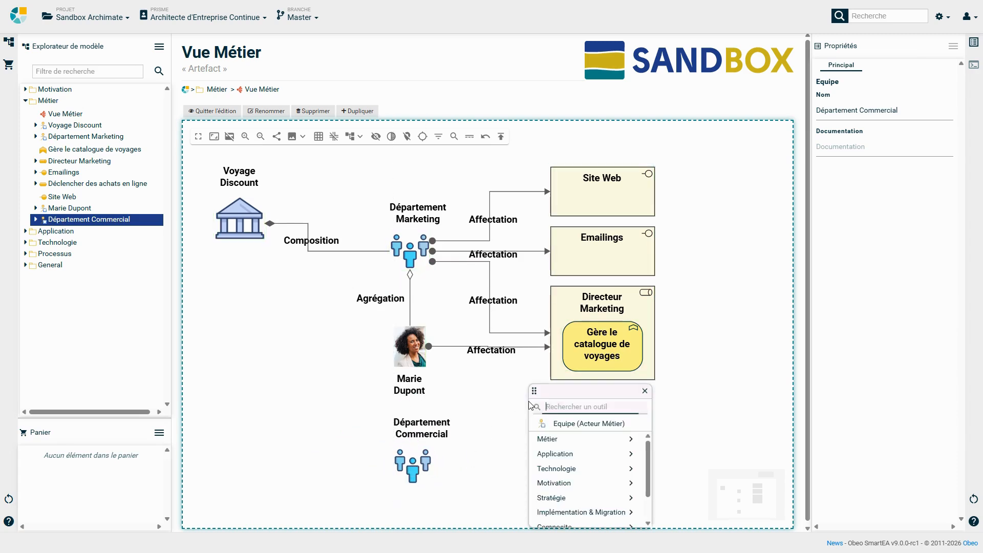
pyautogui.write('rô')
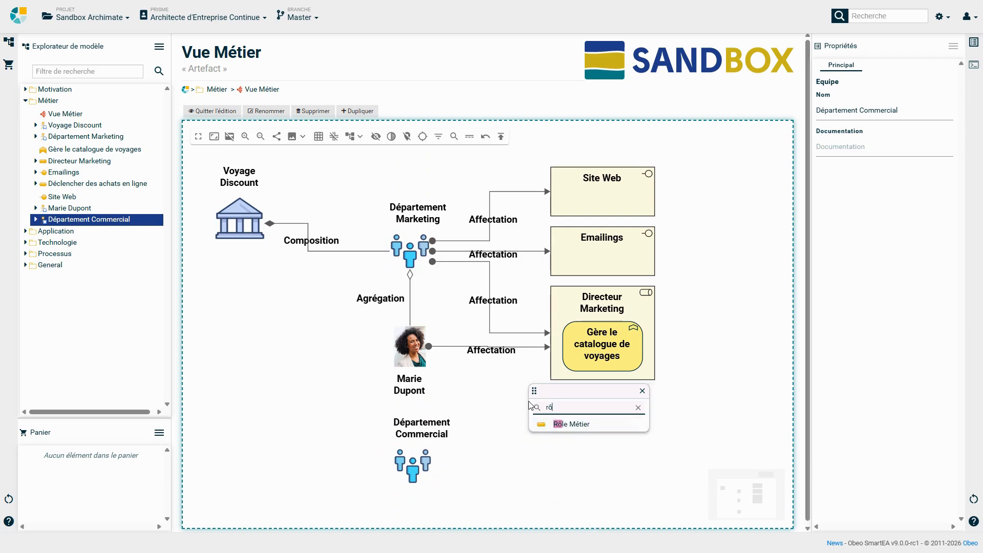
pyautogui.click(571, 424)
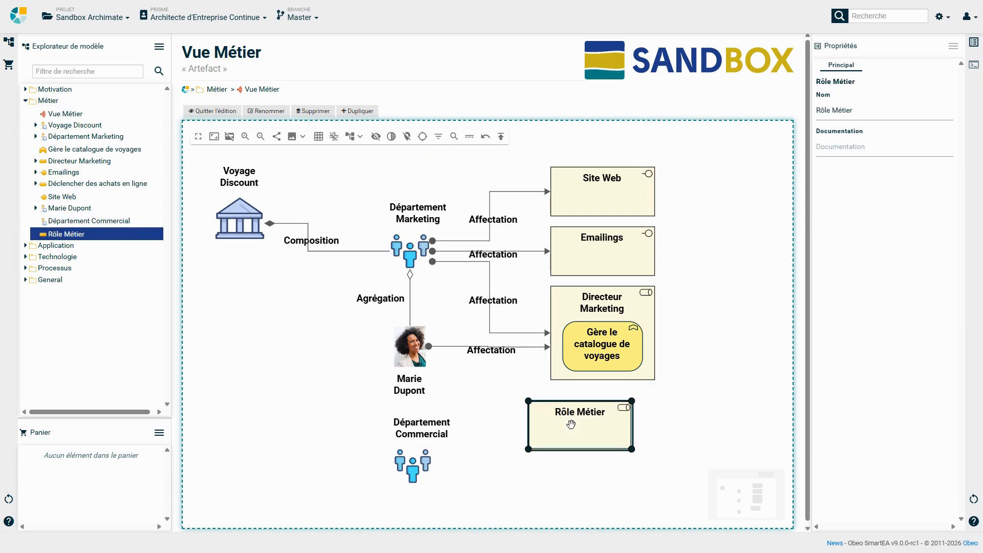
pyautogui.write('Dir')
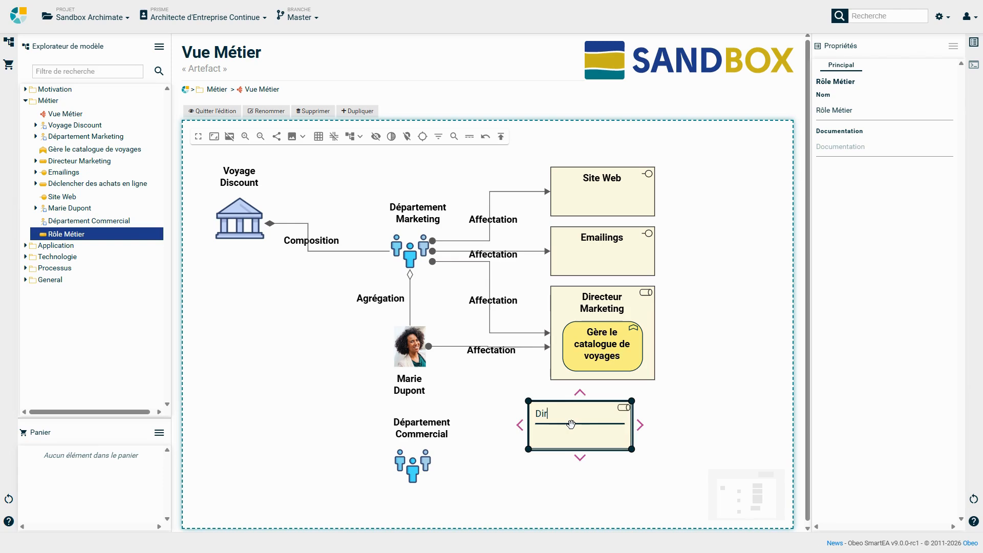
pyautogui.write('ecteur Commercial')
pyautogui.press('Return')
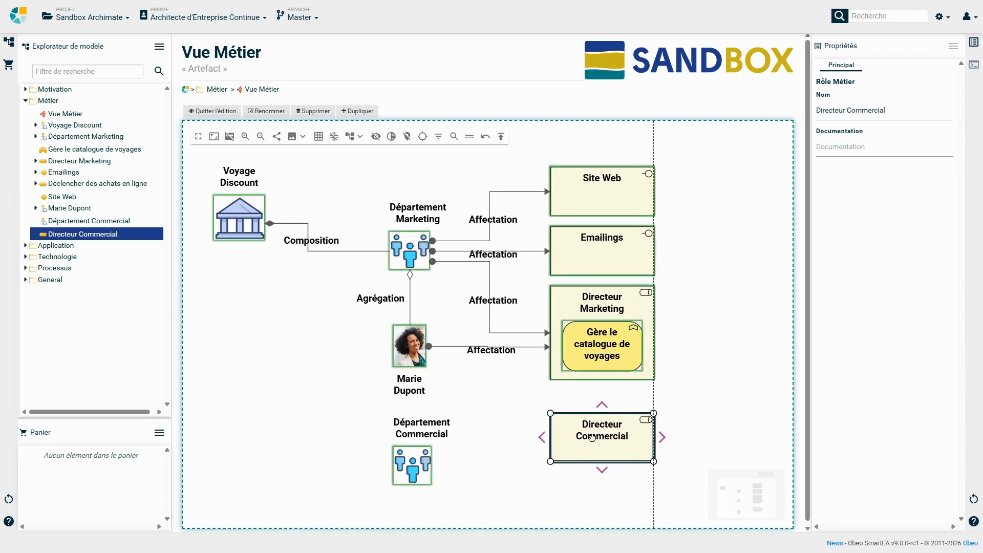
# Create a Composition relation from Voyage Discount to Département Commercial and reroute its horizontal segment below the person's portrait
pyautogui.click(232, 227)
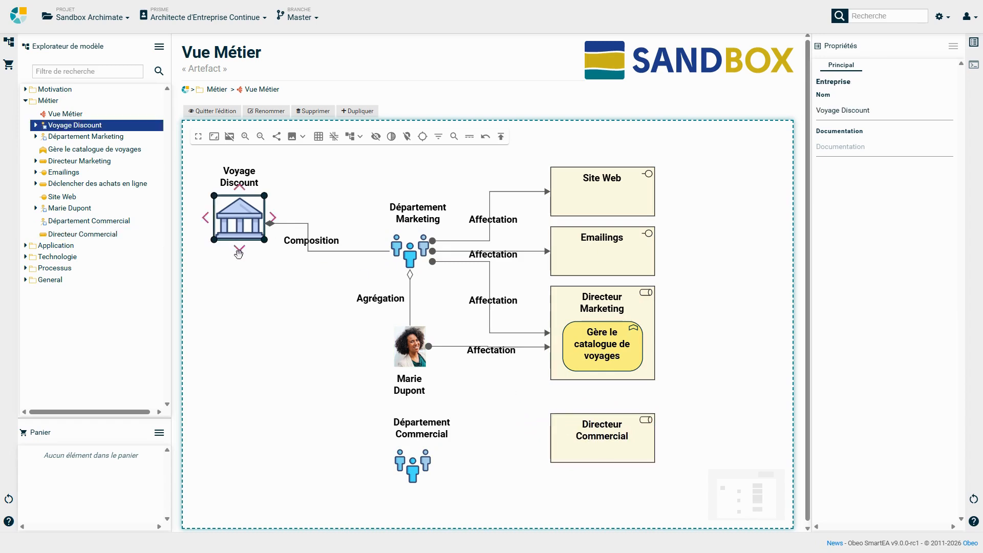
pyautogui.moveTo(240, 249); pyautogui.dragTo(402, 463)
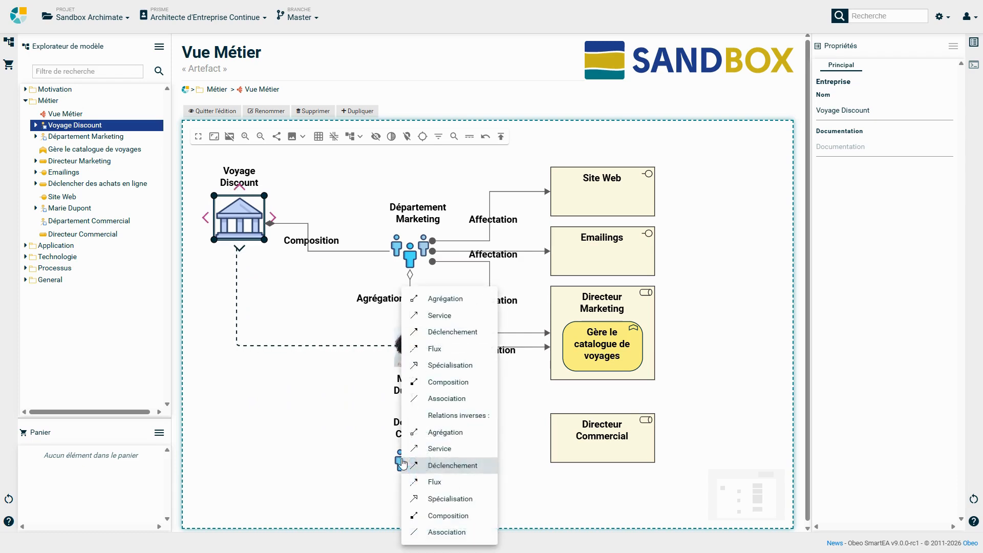
pyautogui.click(414, 382)
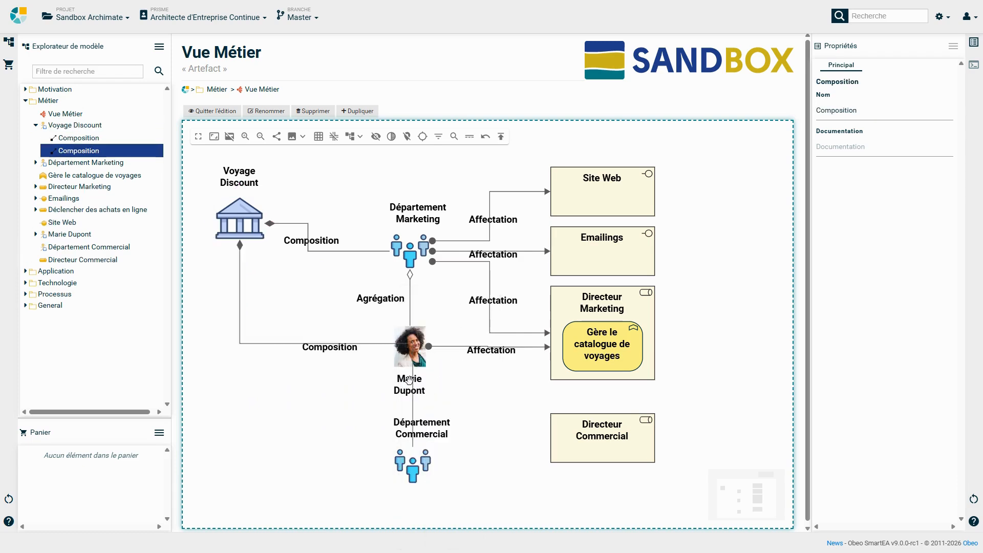
pyautogui.moveTo(290, 343); pyautogui.dragTo(284, 443)
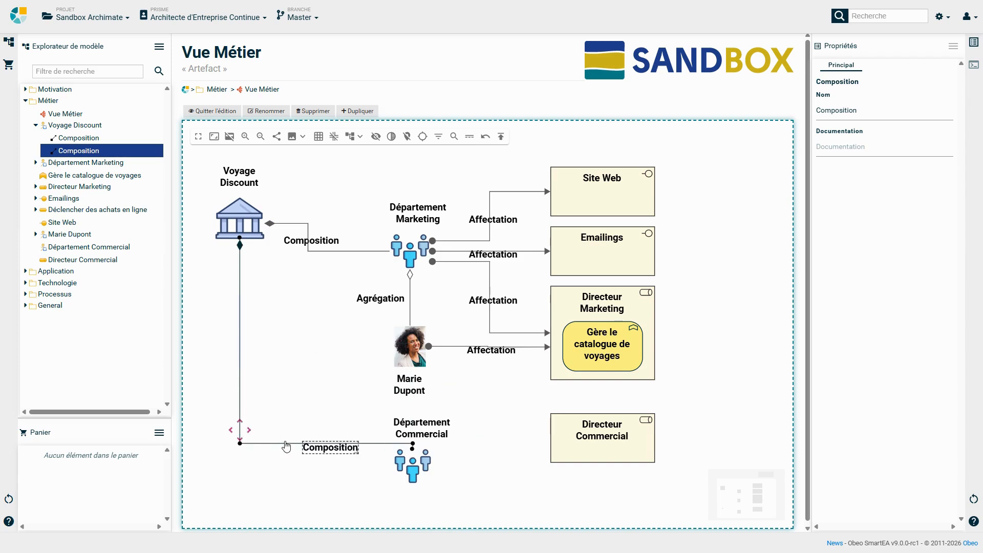
# Create an Affectation relation from Département Commercial to the Directeur Commercial role
pyautogui.click(413, 462)
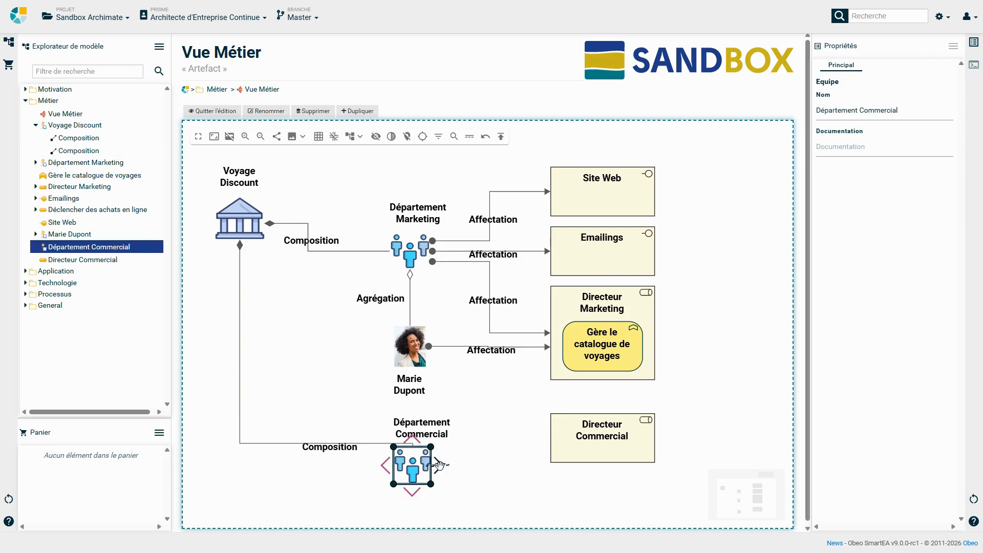
pyautogui.moveTo(465, 456); pyautogui.dragTo(562, 440)
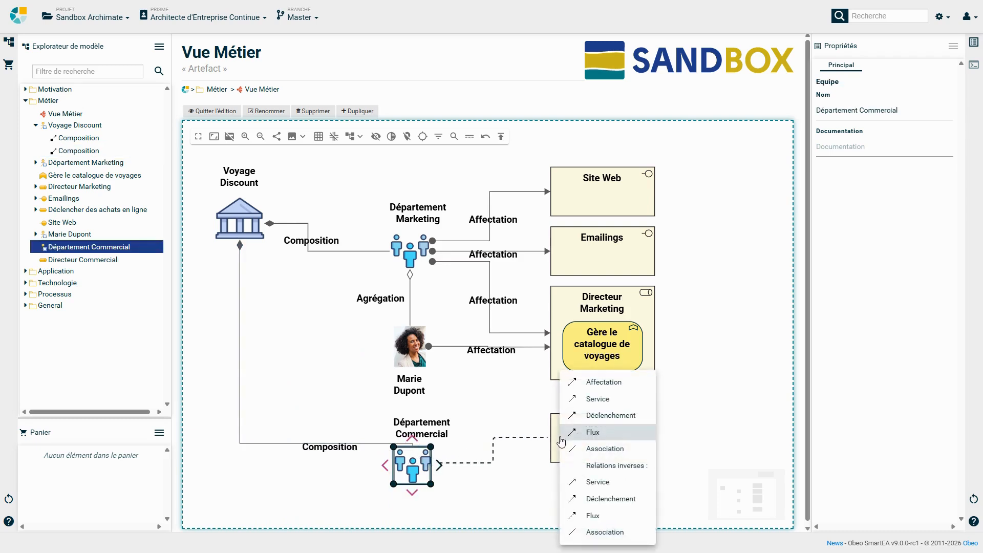
pyautogui.click(585, 387)
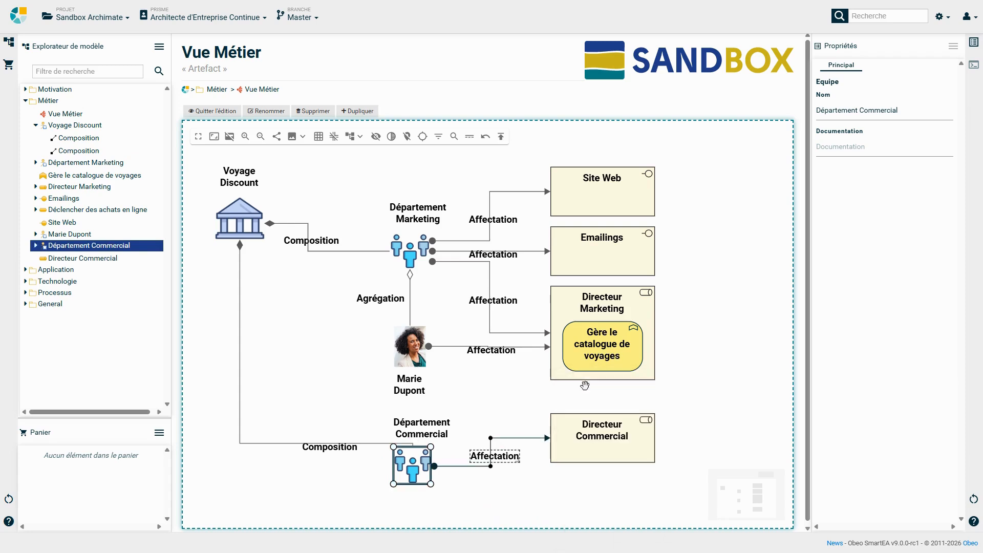
pyautogui.click(584, 487)
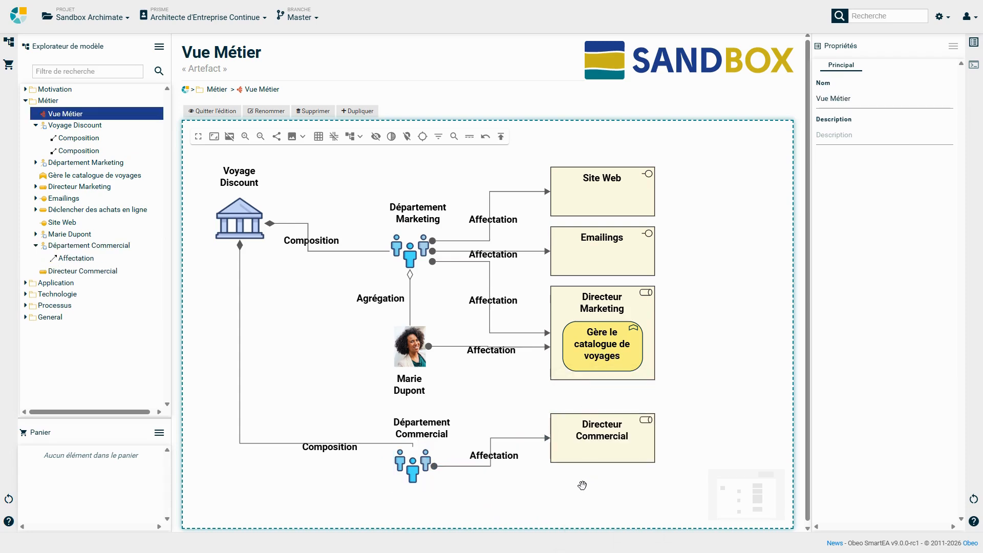
# Leave the diagram's editing mode and return to the home page to inspect the details of Département Commercial
pyautogui.click(209, 113)
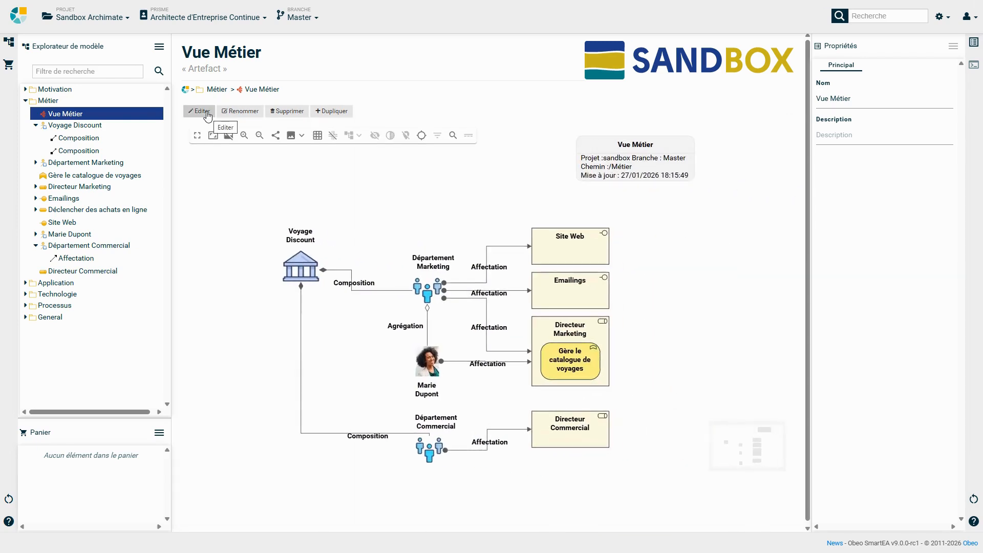
pyautogui.click(187, 90)
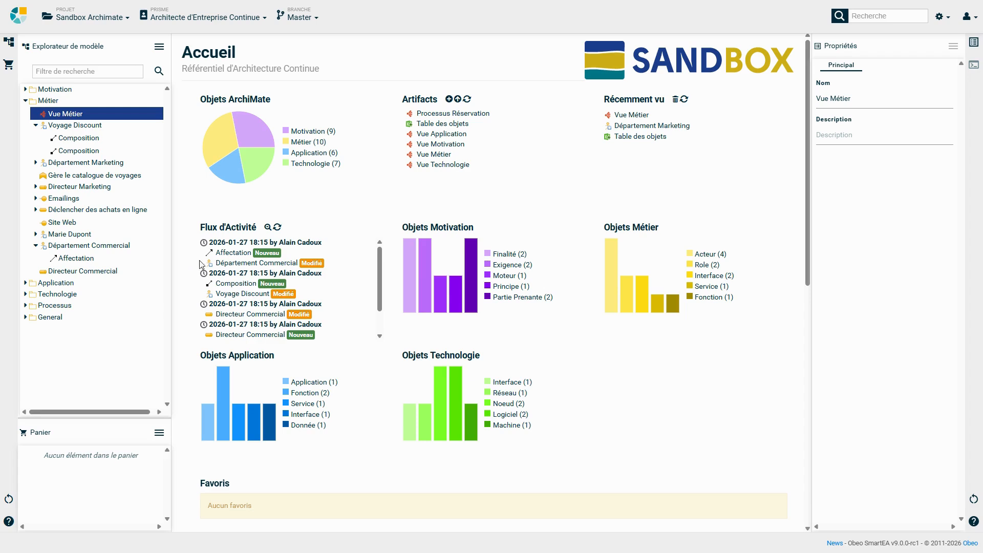
pyautogui.click(146, 246)
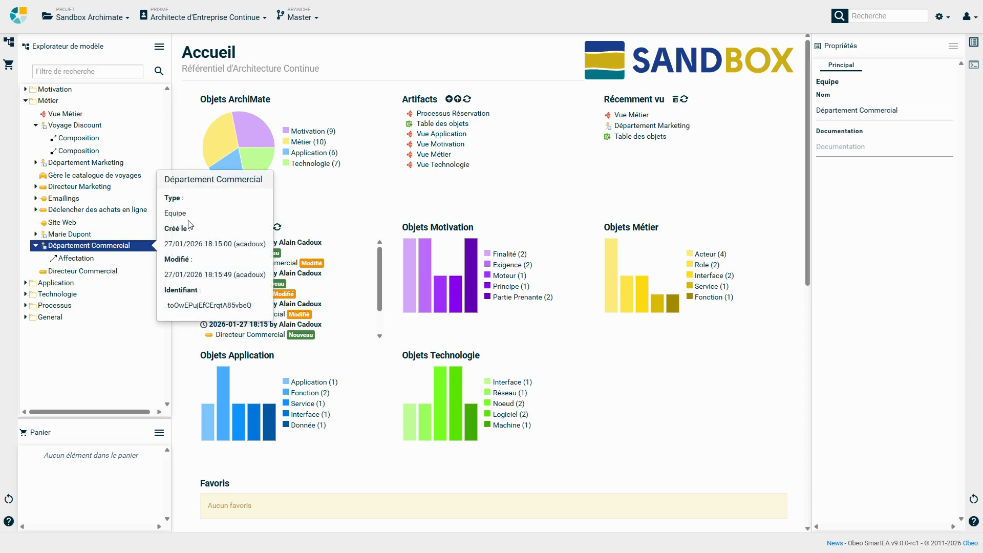
# Open the Table des objets artifact, highlight the Département Commercial row and download the table
pyautogui.click(439, 124)
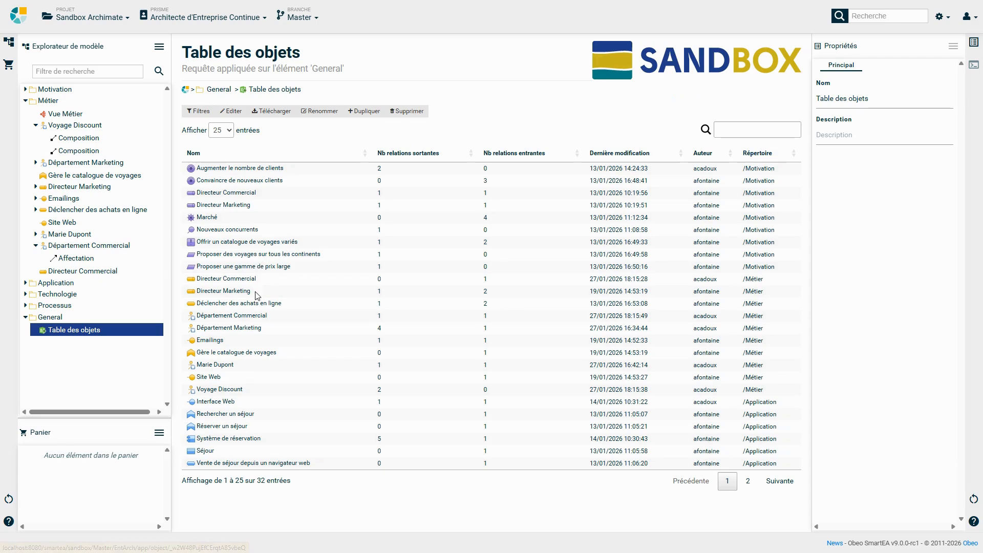
pyautogui.click(254, 318)
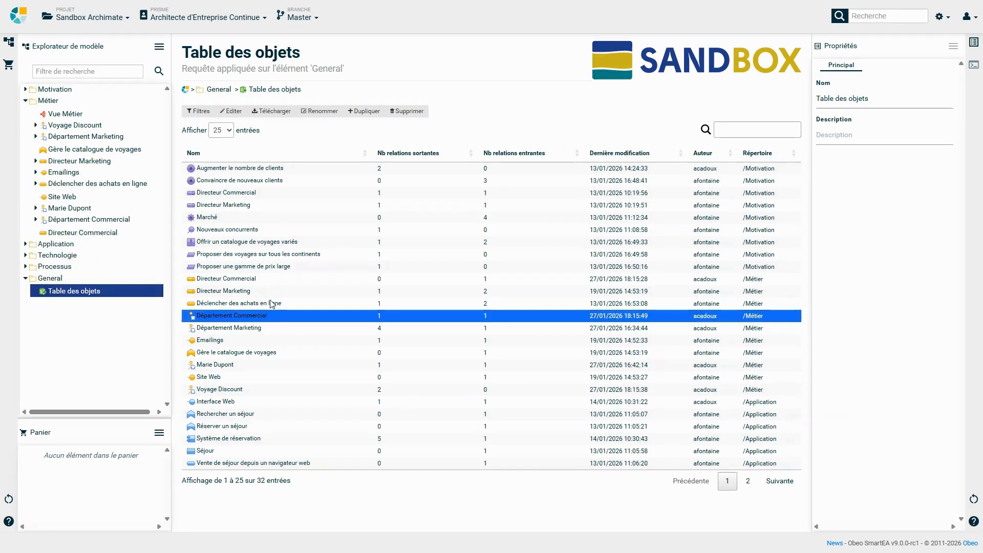
pyautogui.click(275, 112)
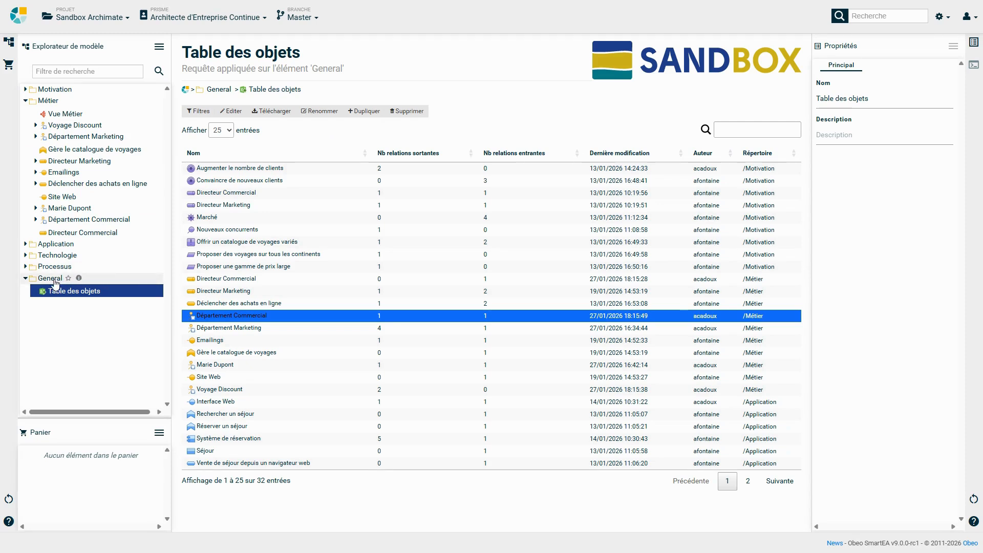
# Create a Vue ArchiMate artifact named "Vue Analyse d'impacts Convaincre de nouveaux clients" in the General folder
pyautogui.click(55, 279)
pyautogui.rightClick(56, 280)
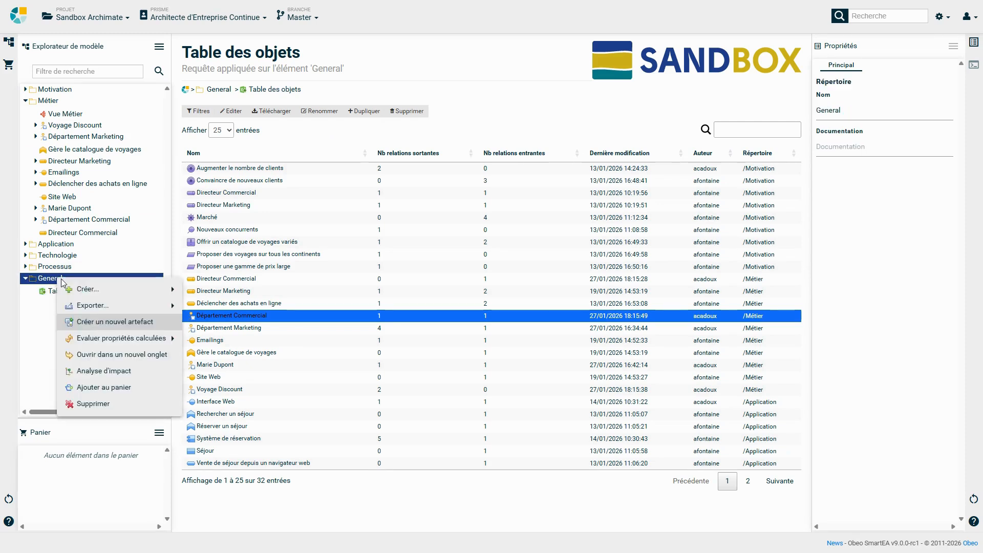
pyautogui.click(116, 321)
pyautogui.click(400, 125)
pyautogui.doubleClick(402, 199)
pyautogui.write("Analyse d'impacts")
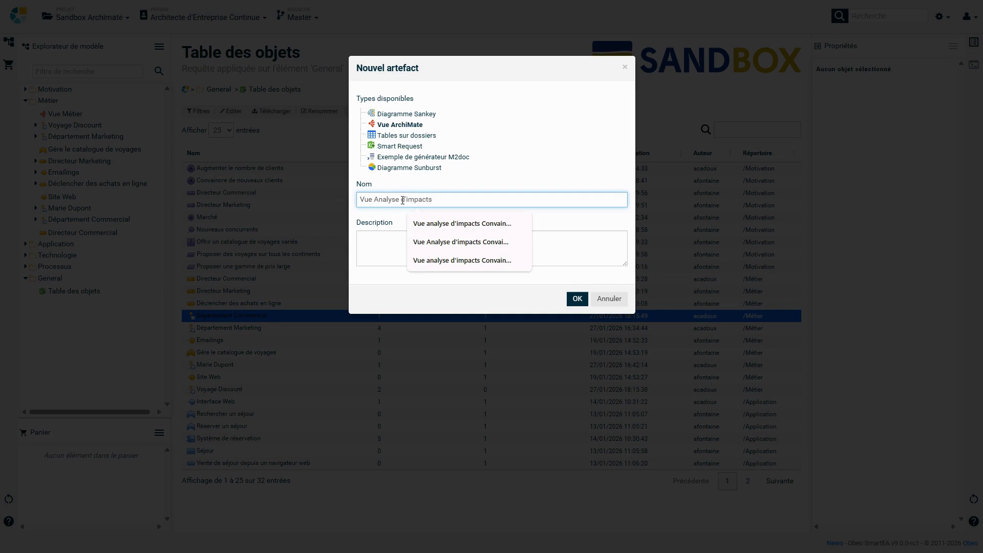
pyautogui.write(' Convaincre de nouveaux c')
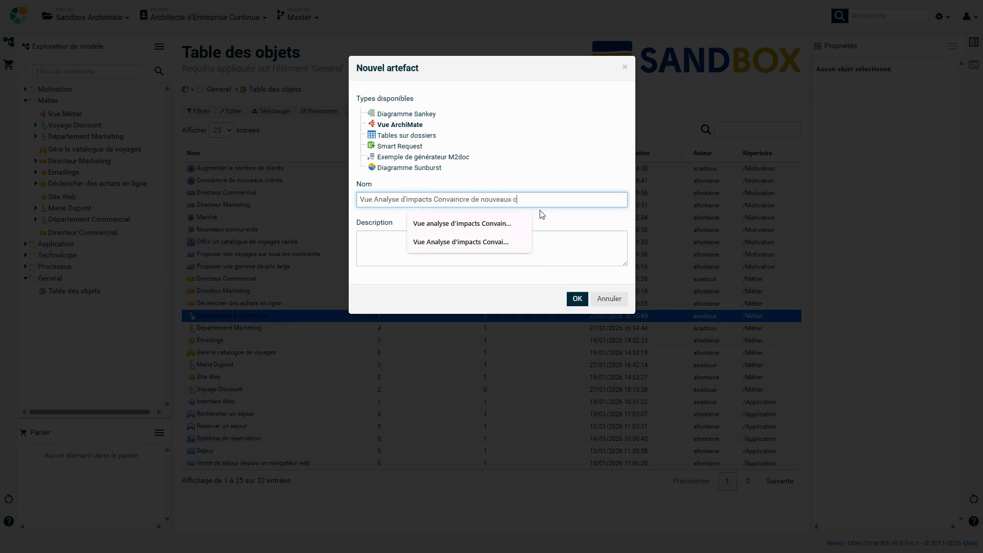
pyautogui.write('lients')
pyautogui.press('Return')
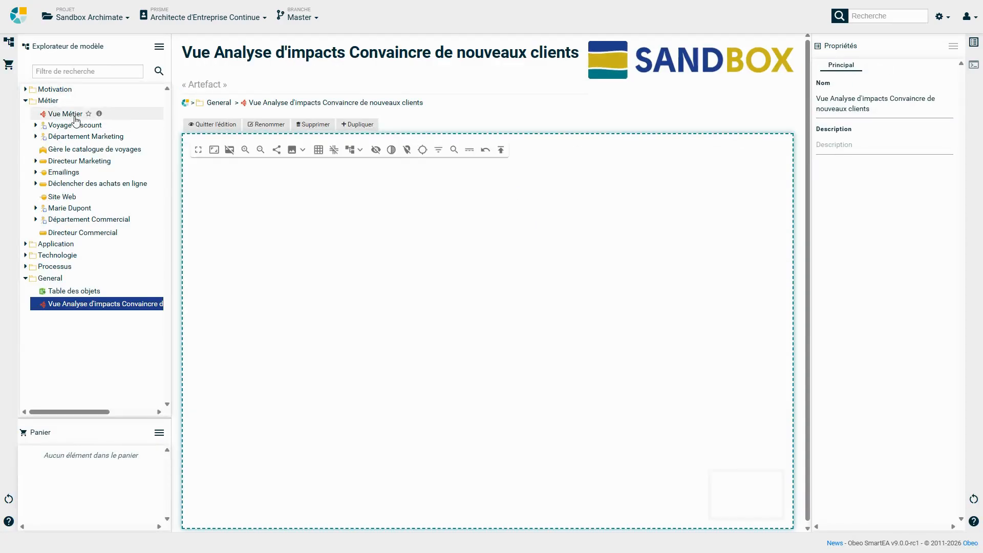
# Place the goal Convaincre de nouveaux clients from the Motivation folder in the empty diagram and open its impact analysis
pyautogui.click(34, 91)
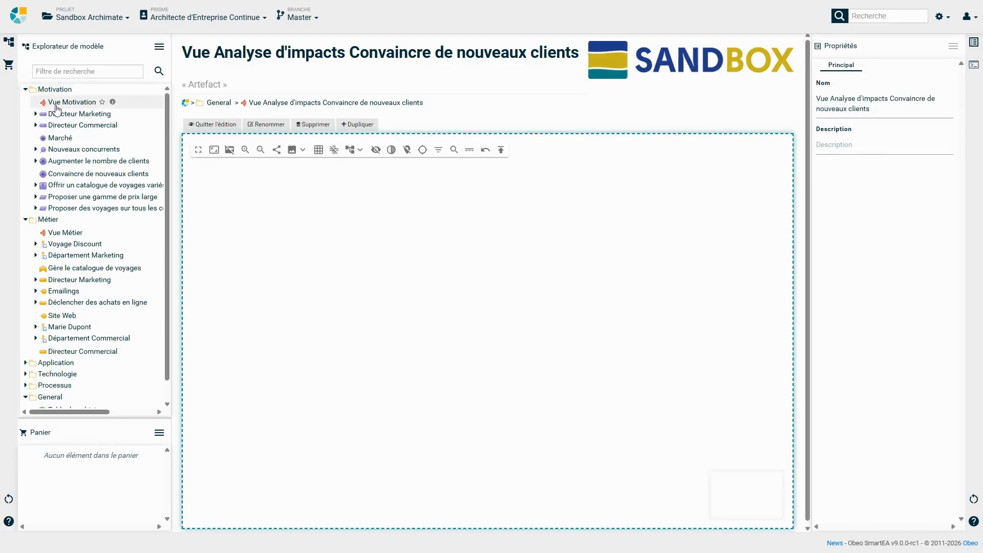
pyautogui.moveTo(83, 175); pyautogui.dragTo(349, 227)
pyautogui.click(377, 245)
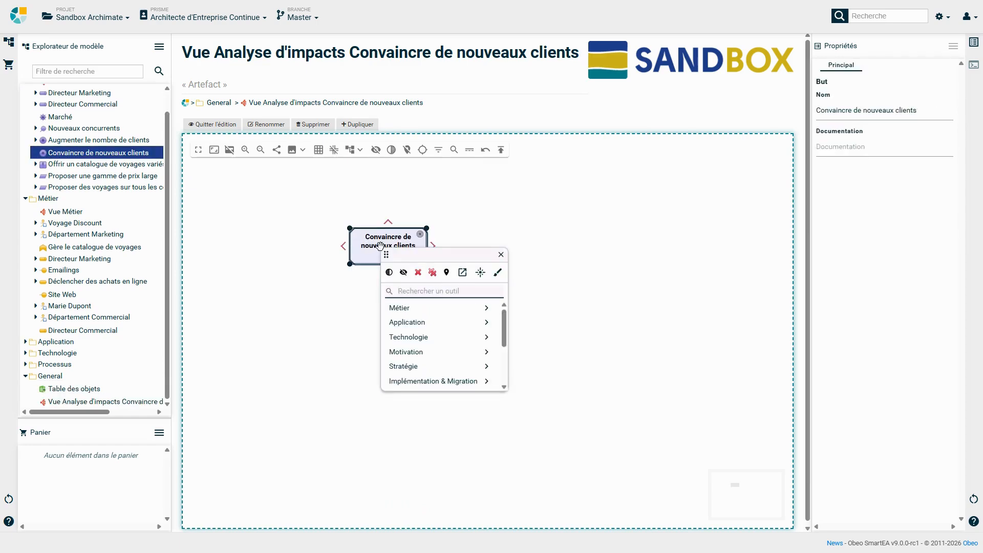
pyautogui.click(481, 273)
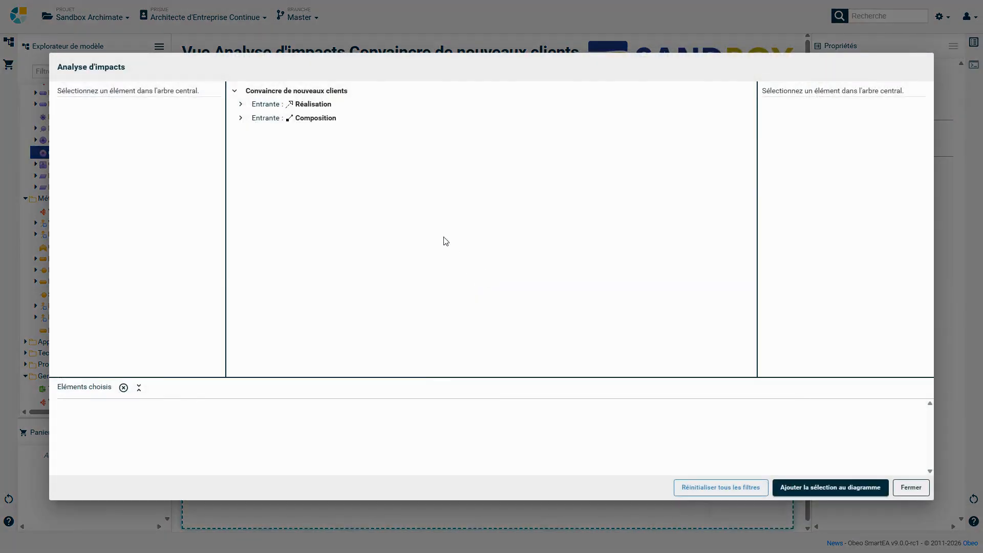
# Select Déclencher des achats en ligne and Système de réservation by following the incoming Réalisation relations in the impact analysis
pyautogui.click(241, 104)
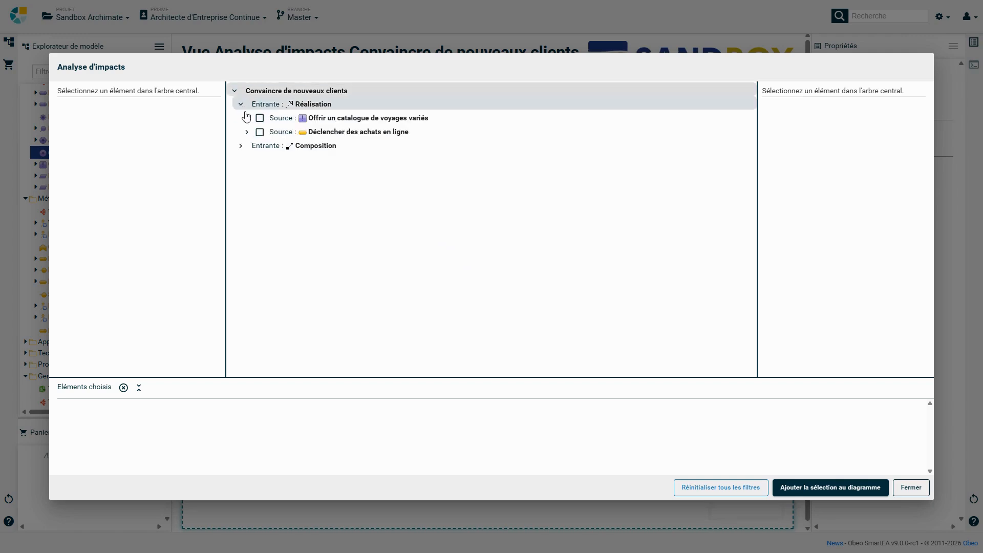
pyautogui.click(259, 132)
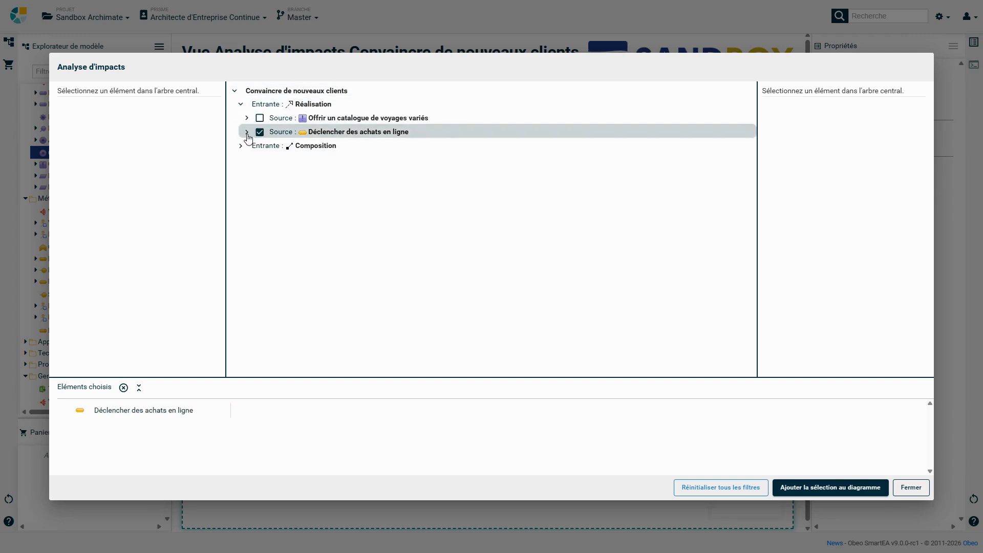
pyautogui.click(247, 132)
pyautogui.click(252, 174)
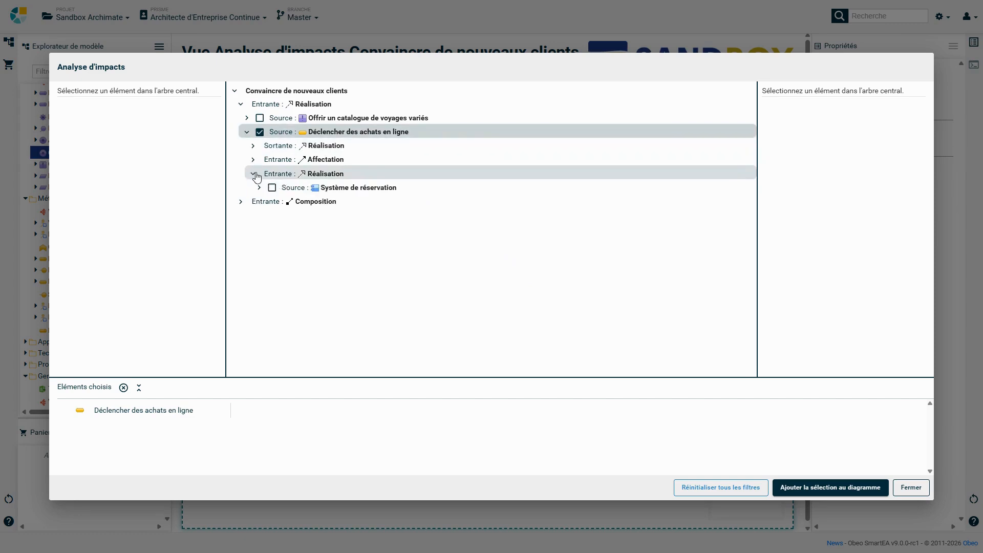
pyautogui.click(272, 187)
# Select VM Backend Réservation under Système de réservation's incoming Réalisation relation and add the chosen elements to the diagram
pyautogui.click(259, 188)
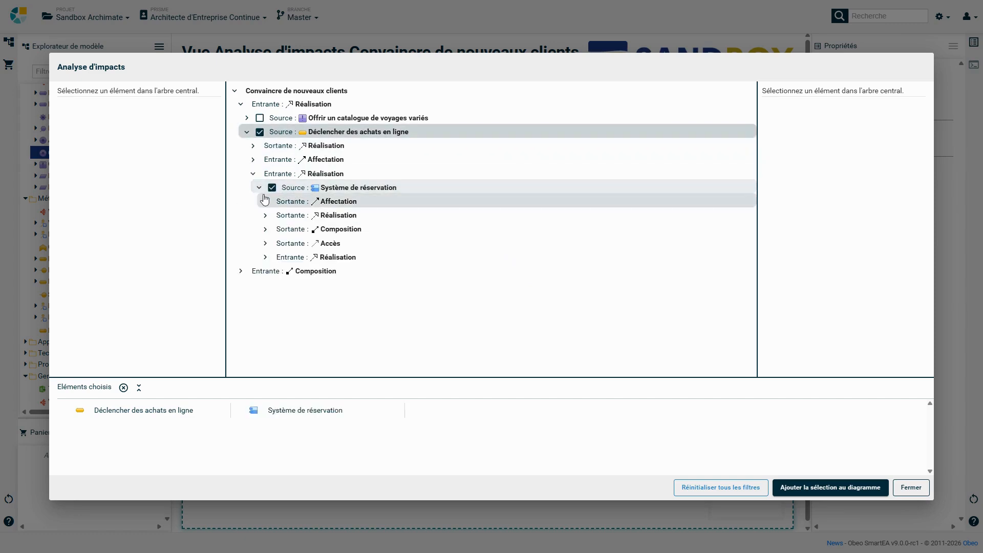
pyautogui.click(266, 257)
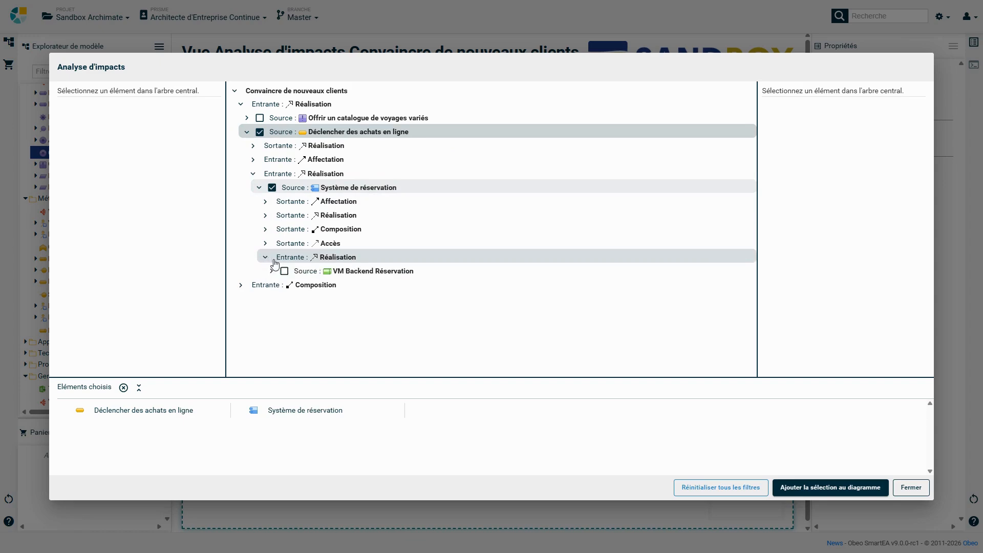
pyautogui.click(284, 271)
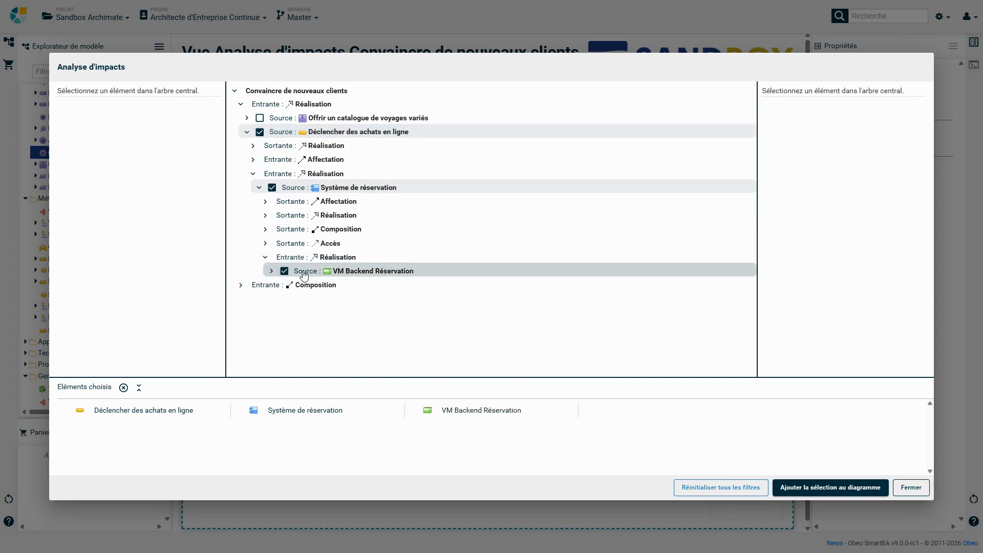
pyautogui.click(799, 487)
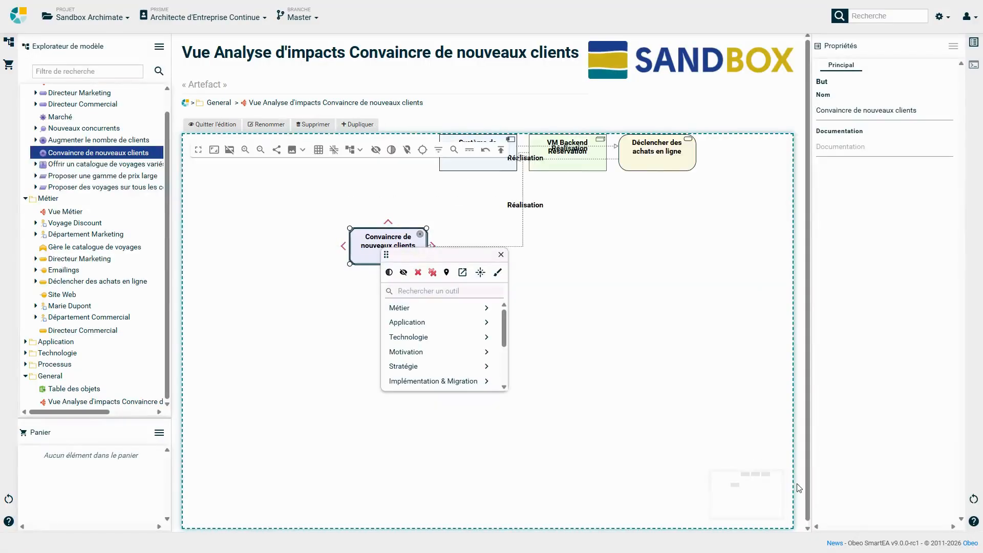
# Arrange the diagram's four elements automatically in a single horizontal row
pyautogui.click(359, 150)
pyautogui.click(361, 168)
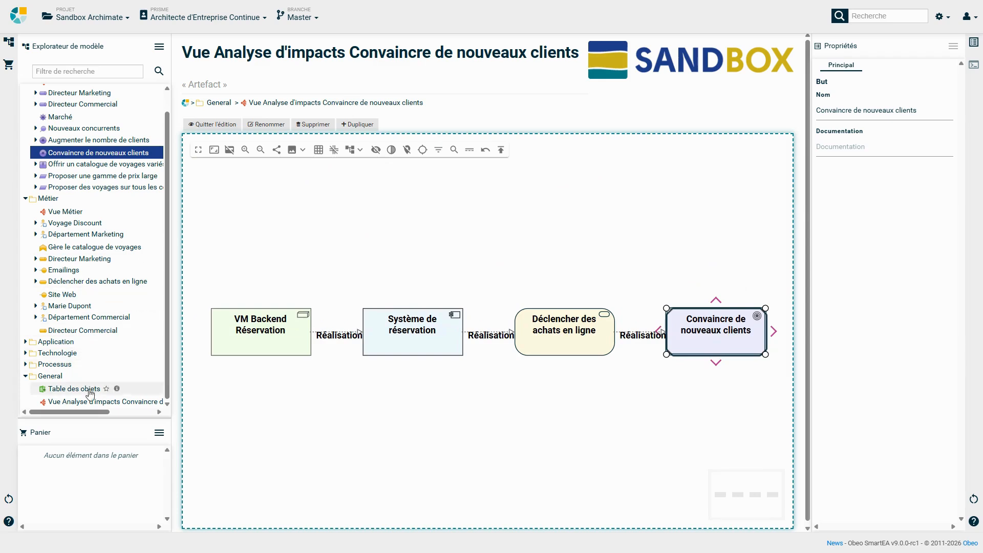
# Place the impact analysis view's own information block centred above the row of elements and leave the diagram's editing mode
pyautogui.moveTo(86, 403); pyautogui.dragTo(493, 230)
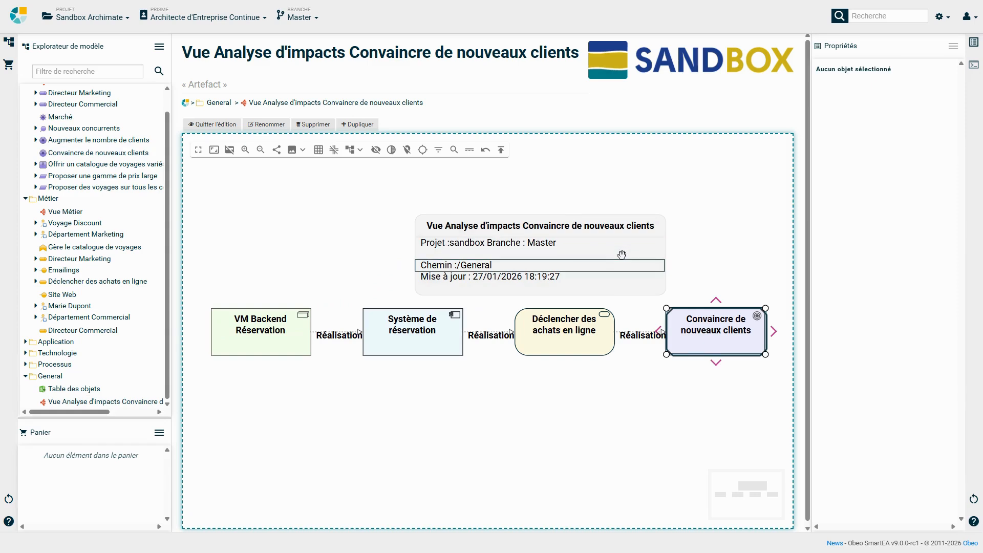
pyautogui.click(640, 246)
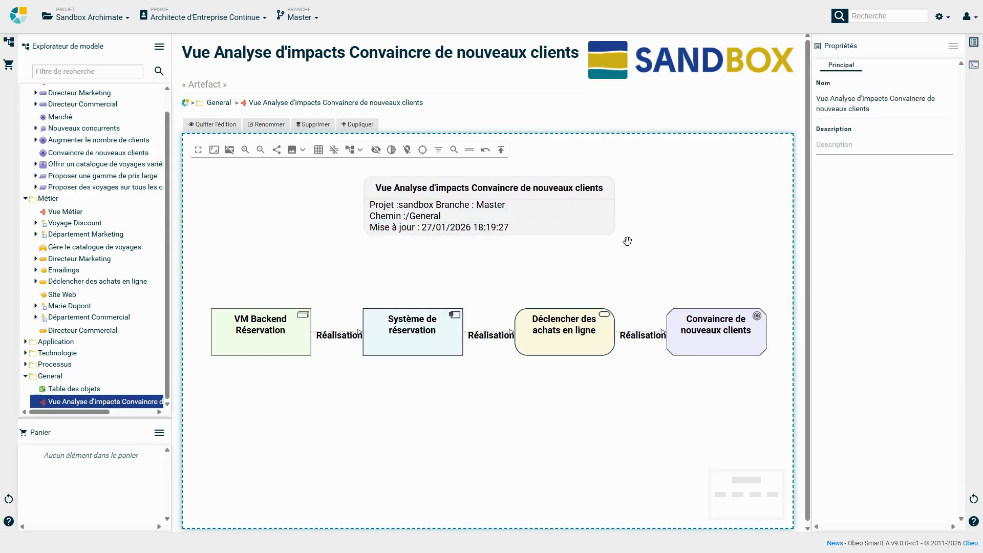
pyautogui.click(211, 124)
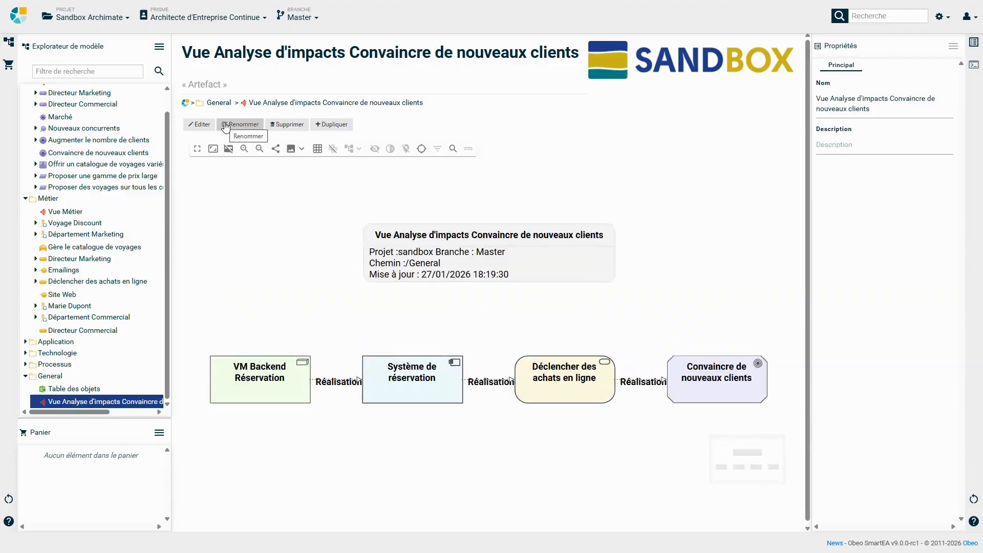